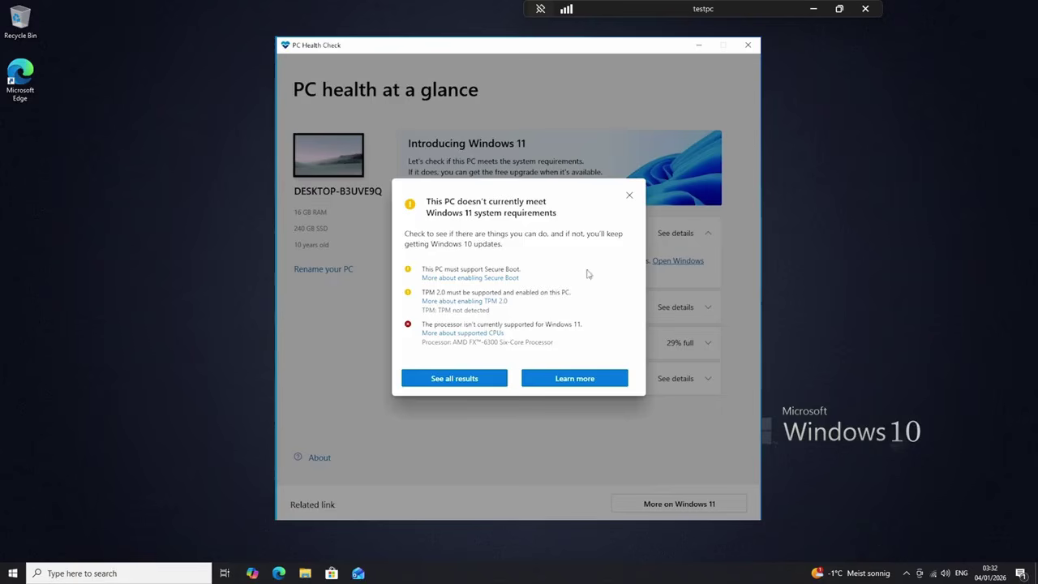
- Dismiss the Windows 11 compatibility result and close PC Health Check
left_click(642, 176)
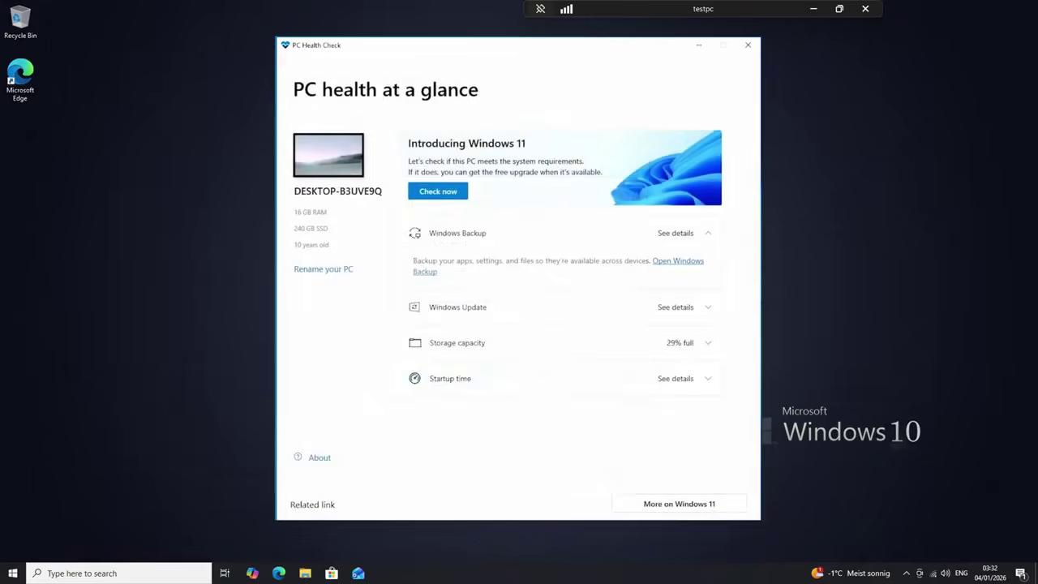
left_click(747, 44)
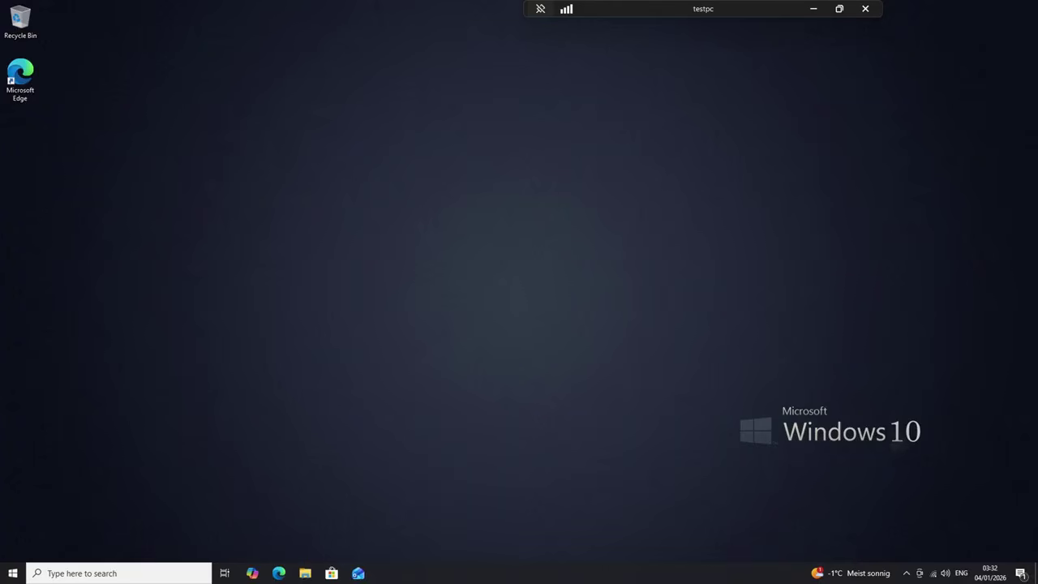
- Search the web for rufus in Chrome and download the portable rufus-4.11p.exe from the Rufus website
type("rufus")
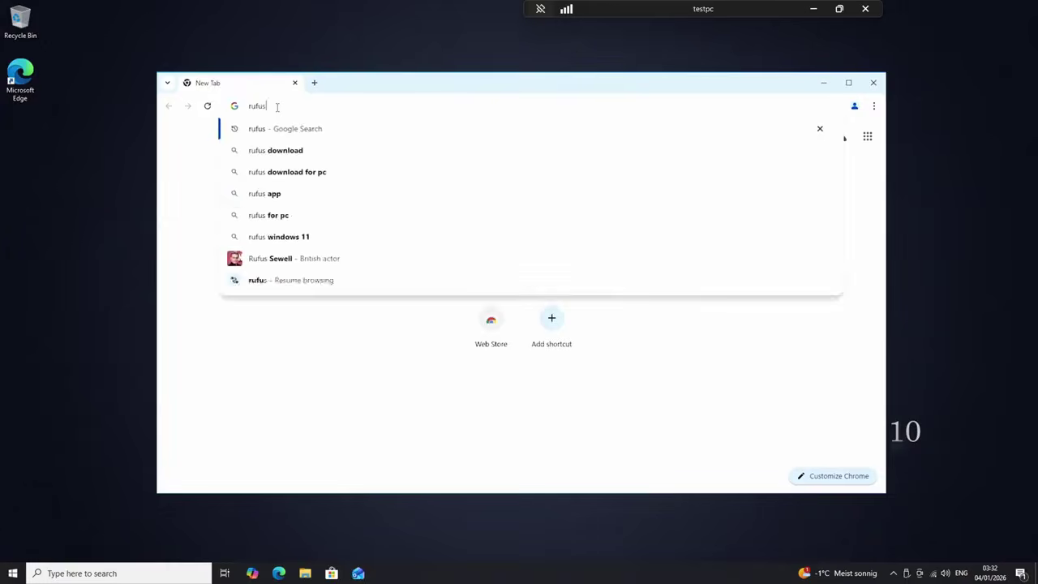
key("Return")
left_click(352, 237)
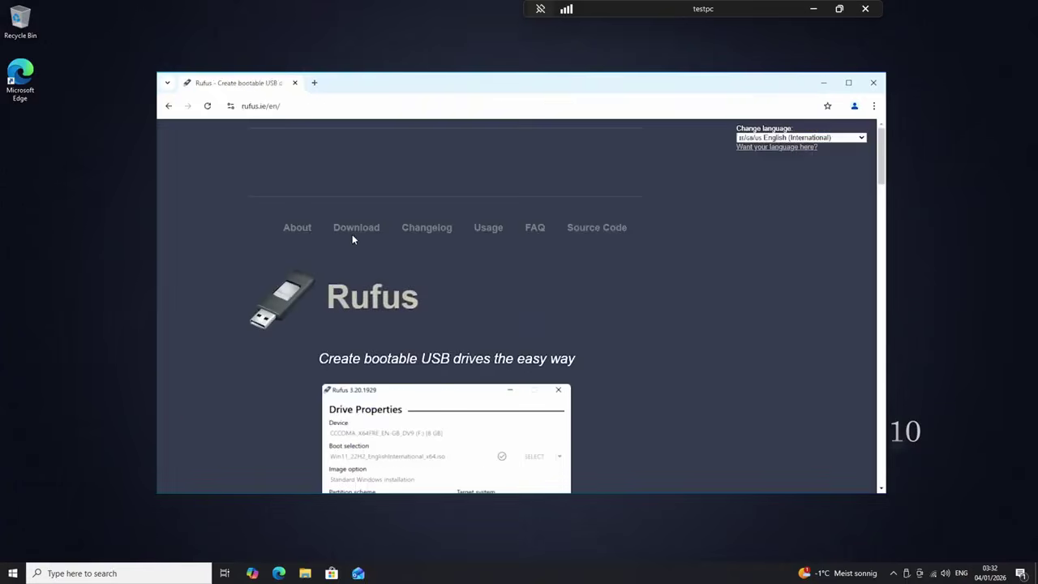
scroll(353, 238, "down", 7)
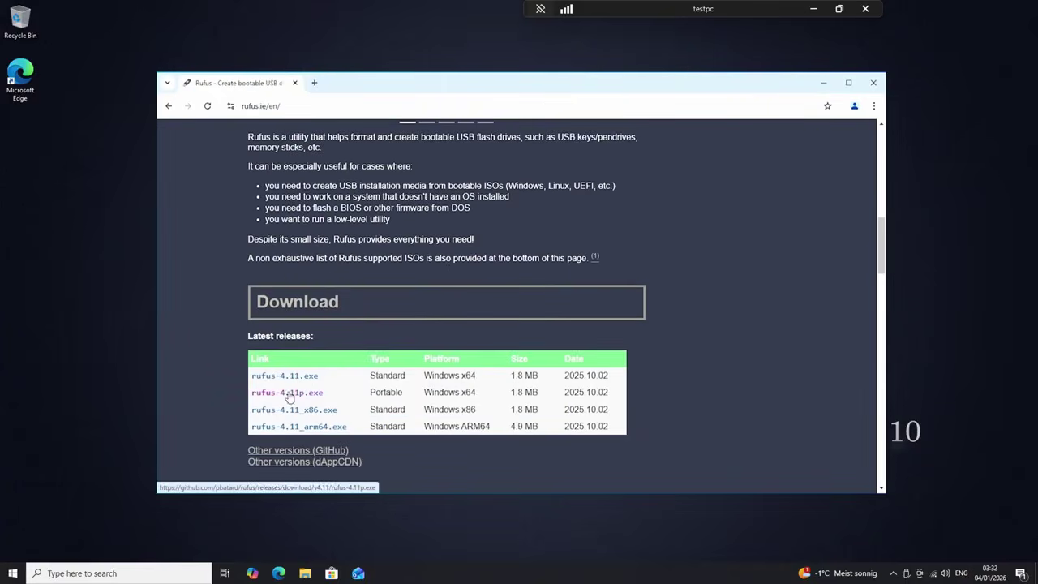
left_click(281, 394)
- Search for windows 11 25h2 iso in a new browser tab and open Microsoft's Download Windows 11 page
left_click(314, 83)
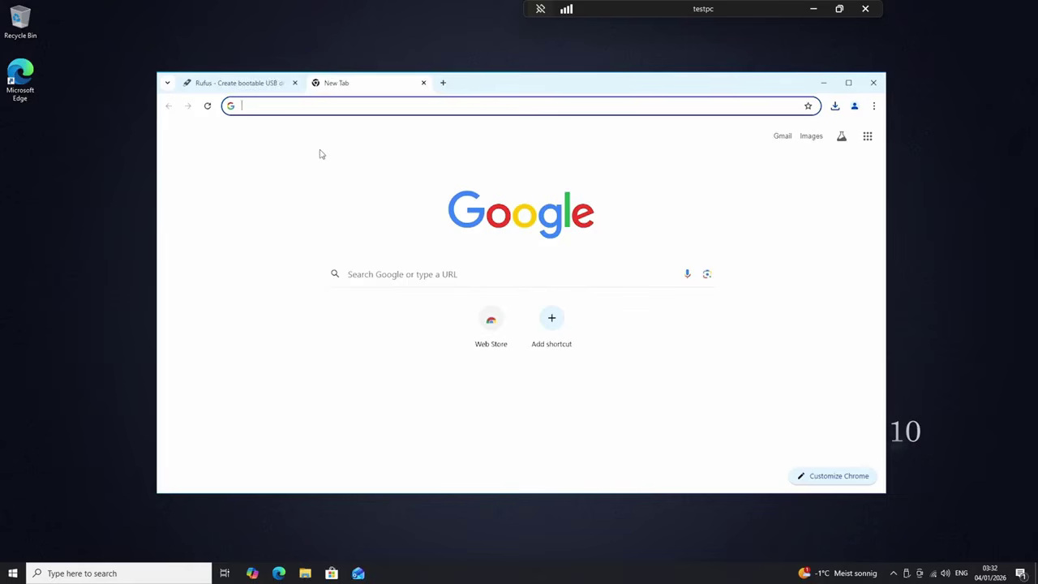
type("windows ")
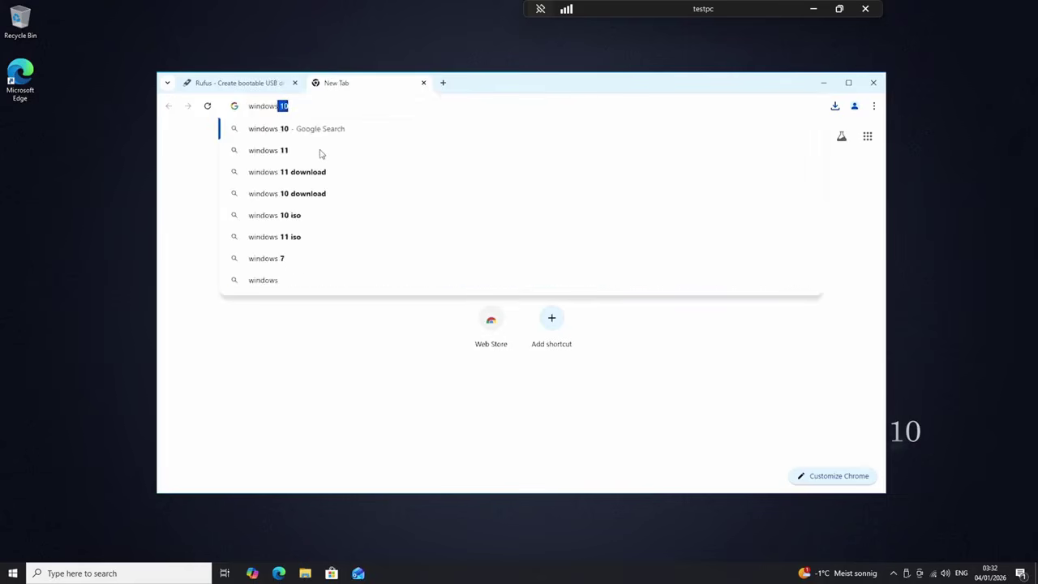
type("11 25h")
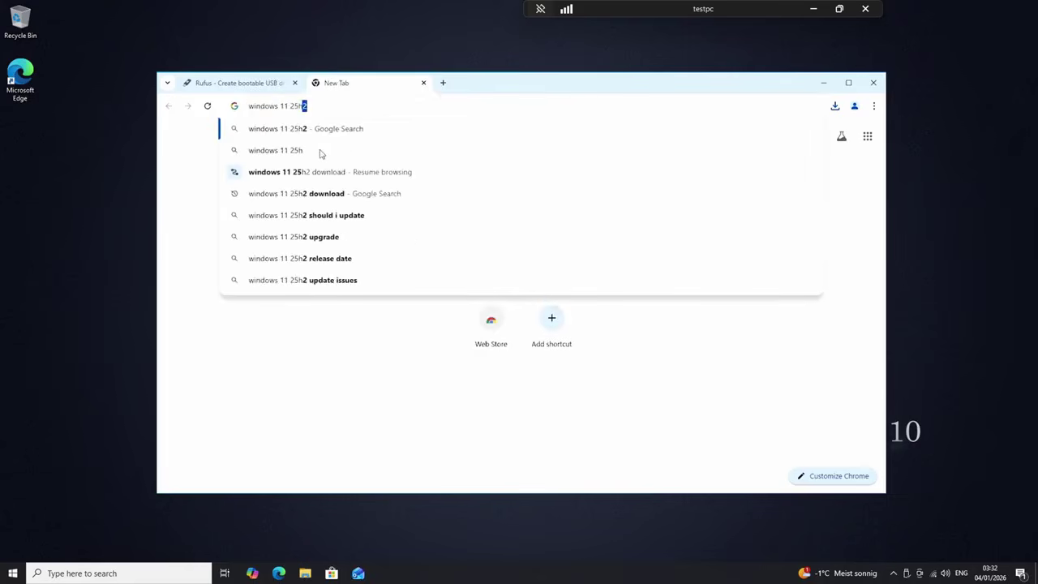
type("2 iso")
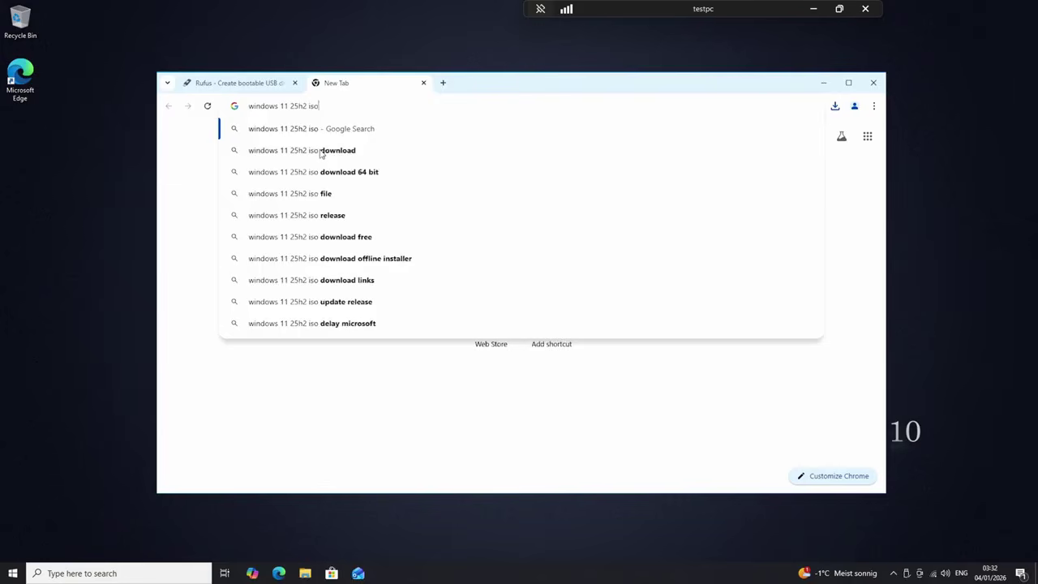
key("Return")
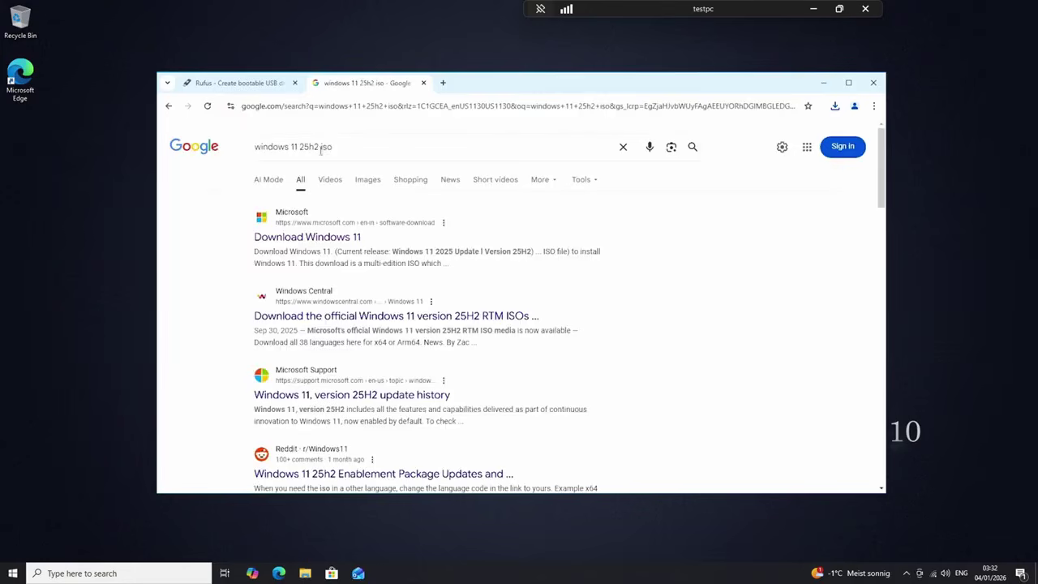
left_click(306, 239)
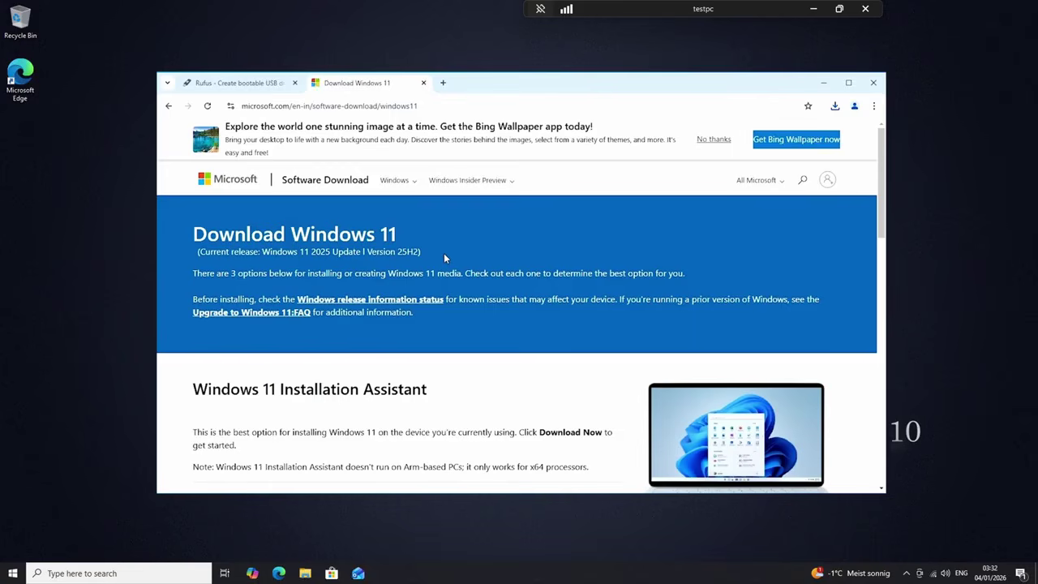
- Choose Windows 11 (multi-edition ISO for x64 devices) as the disk image and submit the download request
scroll(450, 280, "down", 6)
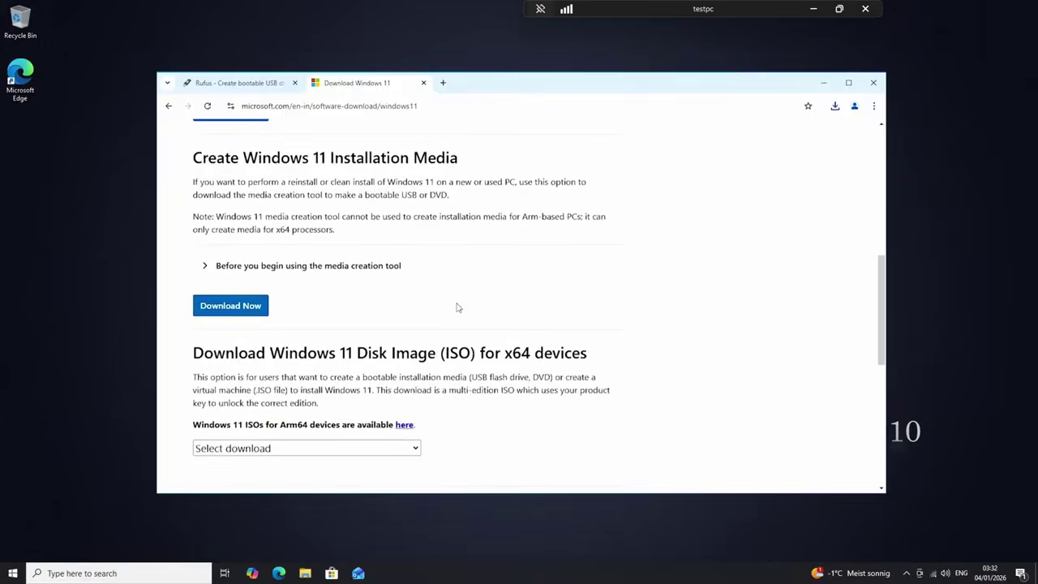
scroll(457, 307, "down", 2)
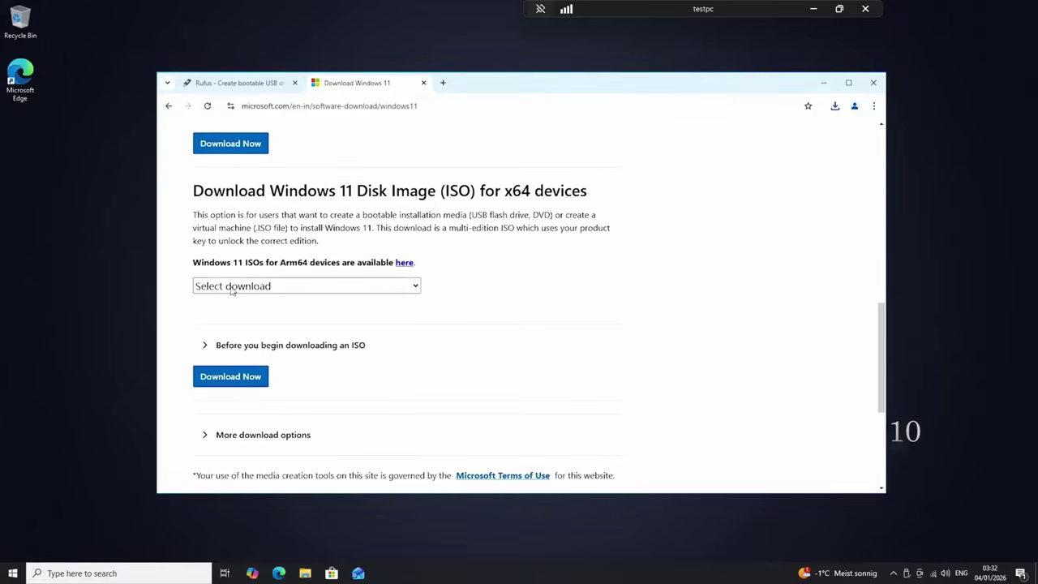
left_click(232, 288)
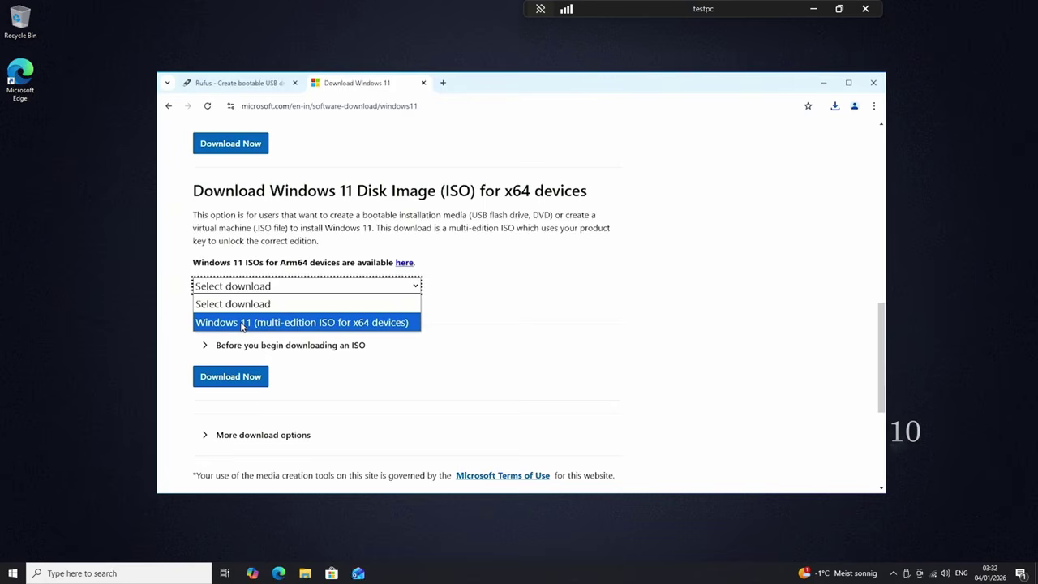
left_click(242, 324)
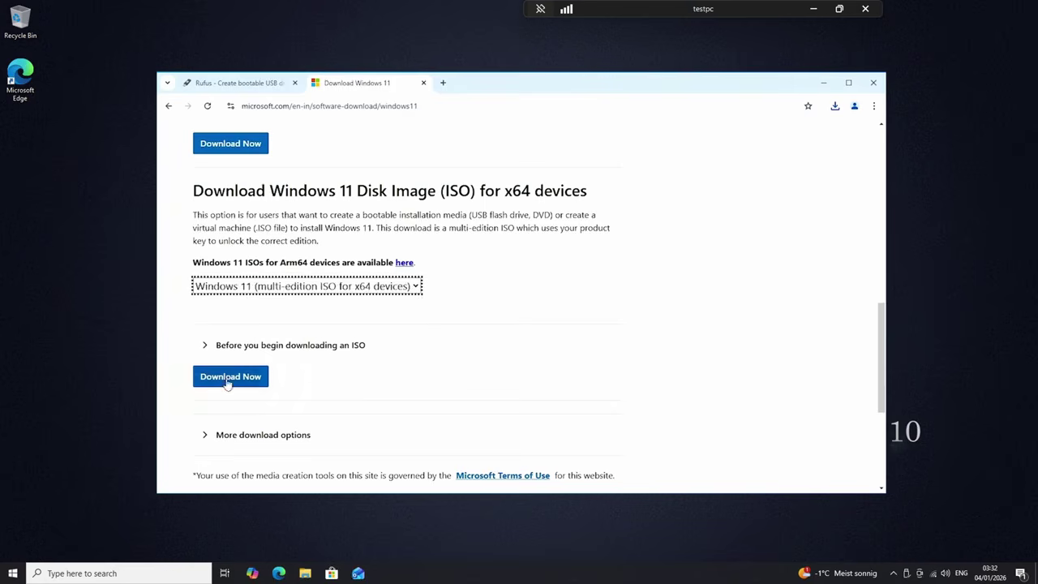
left_click(228, 377)
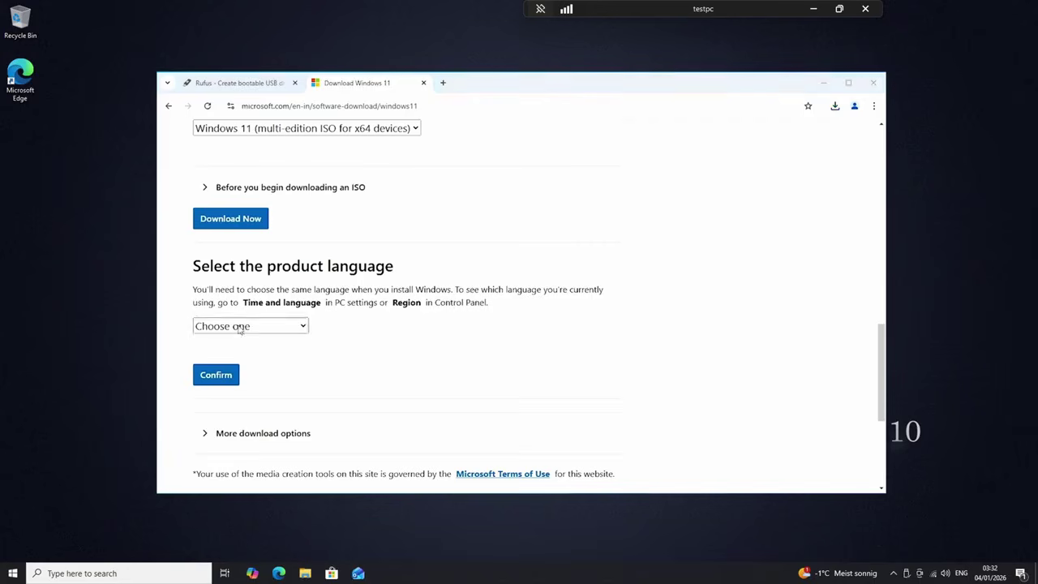
- Set the product language to English (United States), confirm it and start the 64-bit ISO download
left_click(243, 326)
scroll(240, 187, "down", 1)
left_click(240, 179)
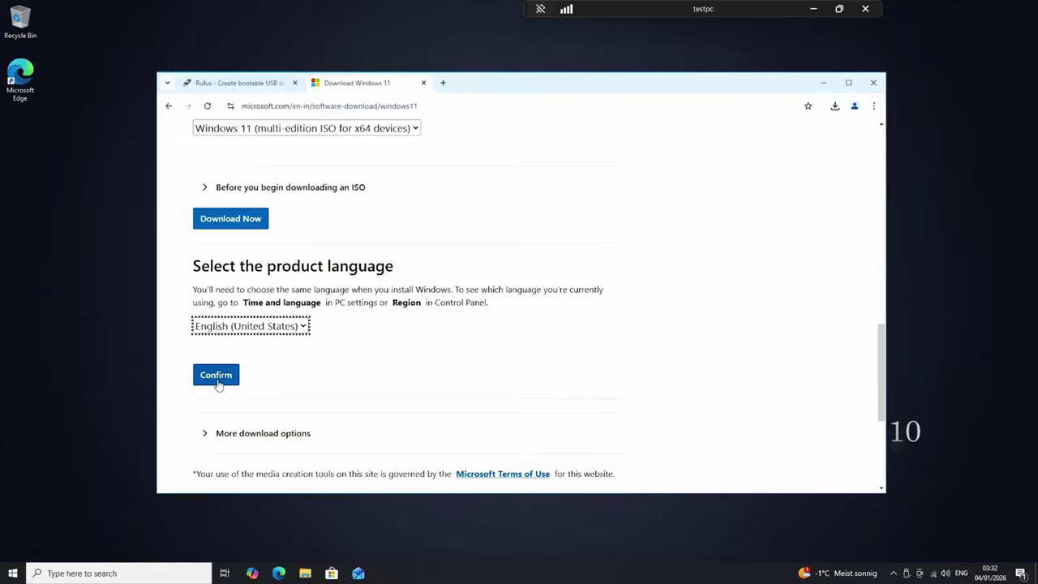
left_click(218, 380)
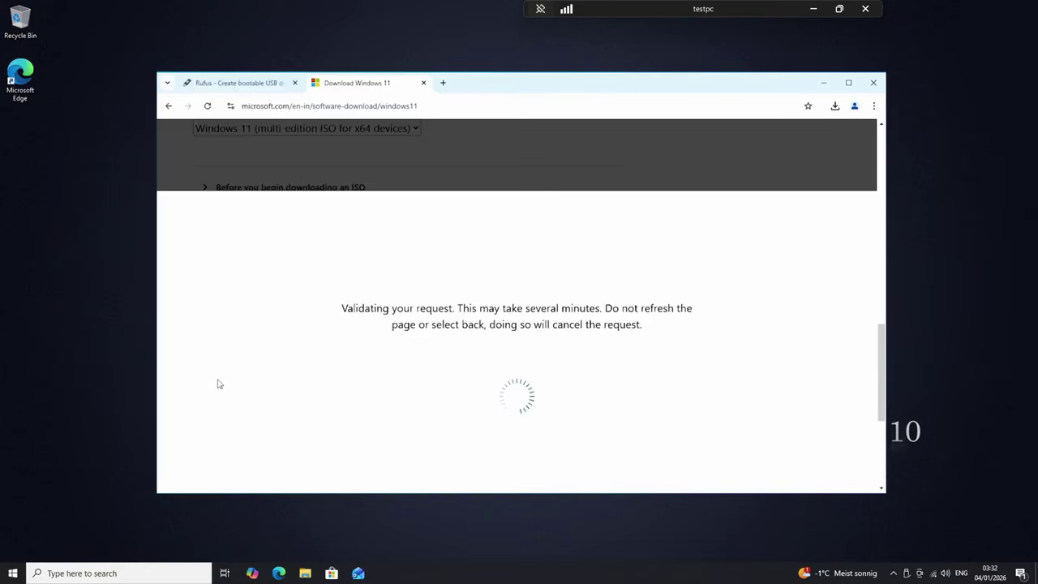
left_click(236, 161)
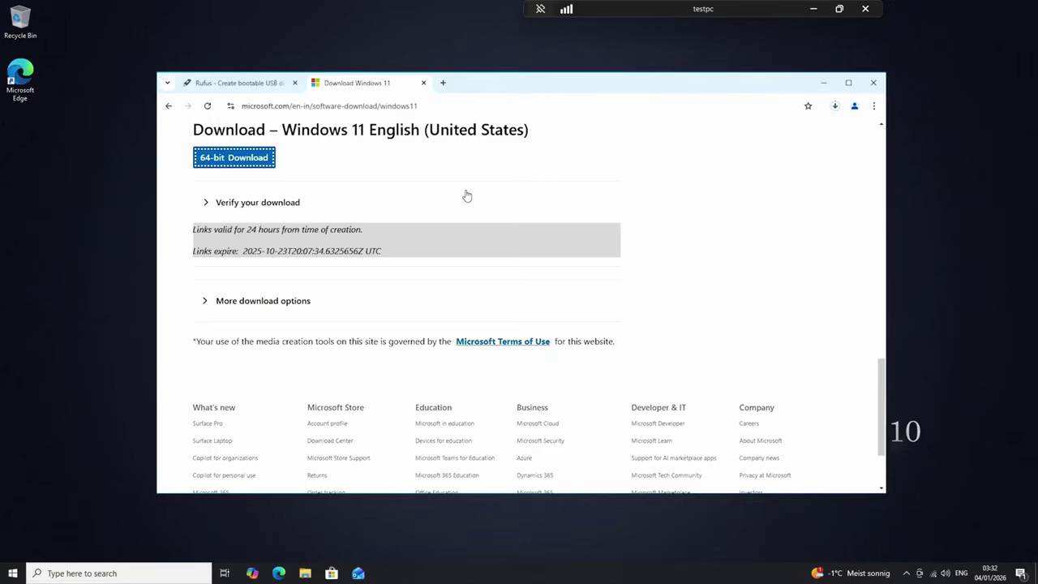
- Show the recent downloads and cancel the running Win11_25H2_English_x64 (1) download
left_click(834, 105)
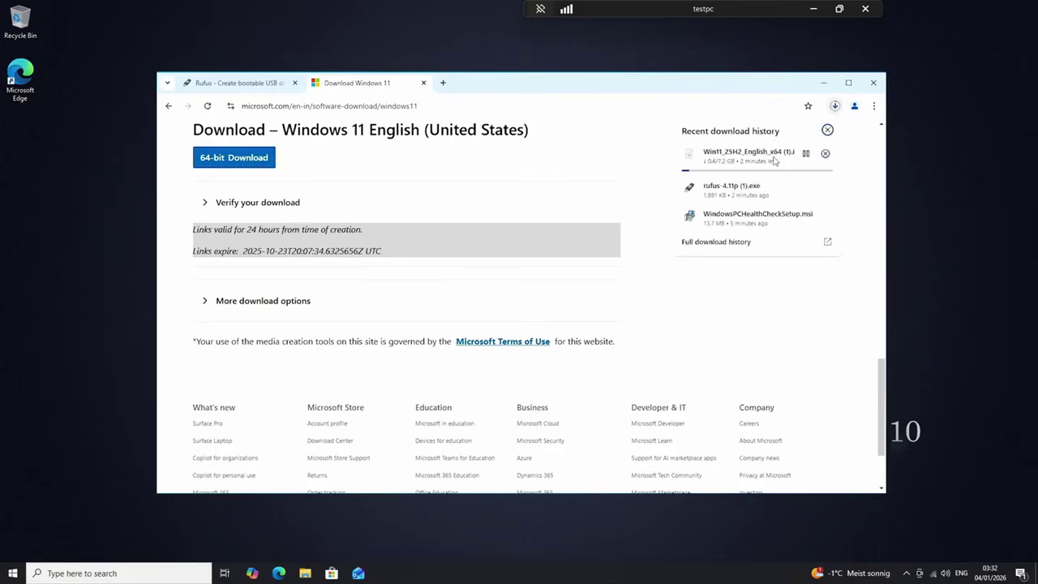
left_click(825, 153)
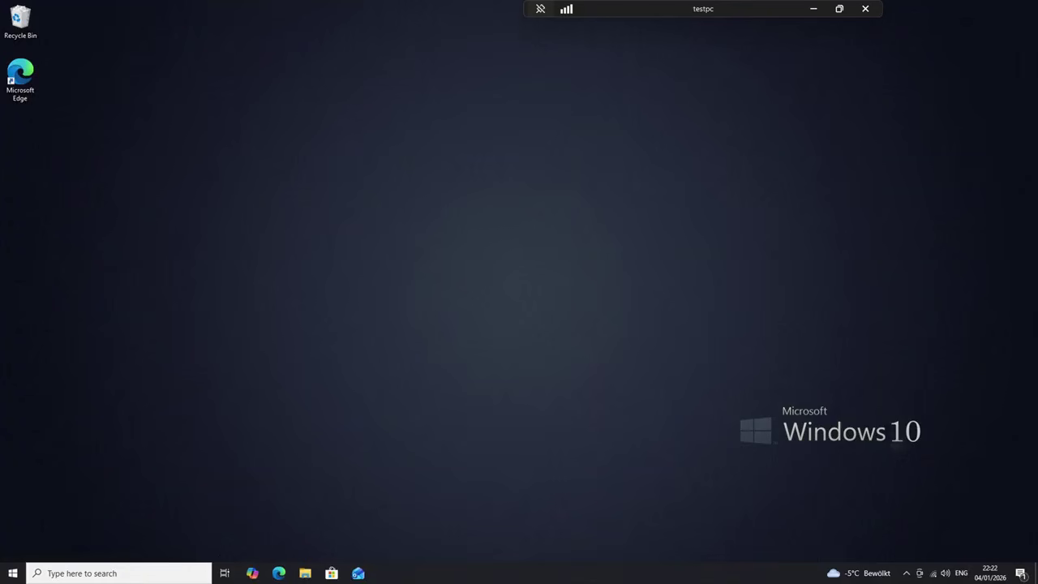
- Launch rufus-4.11 from the Downloads folder in File Explorer and allow it to make changes to the device
left_click(305, 574)
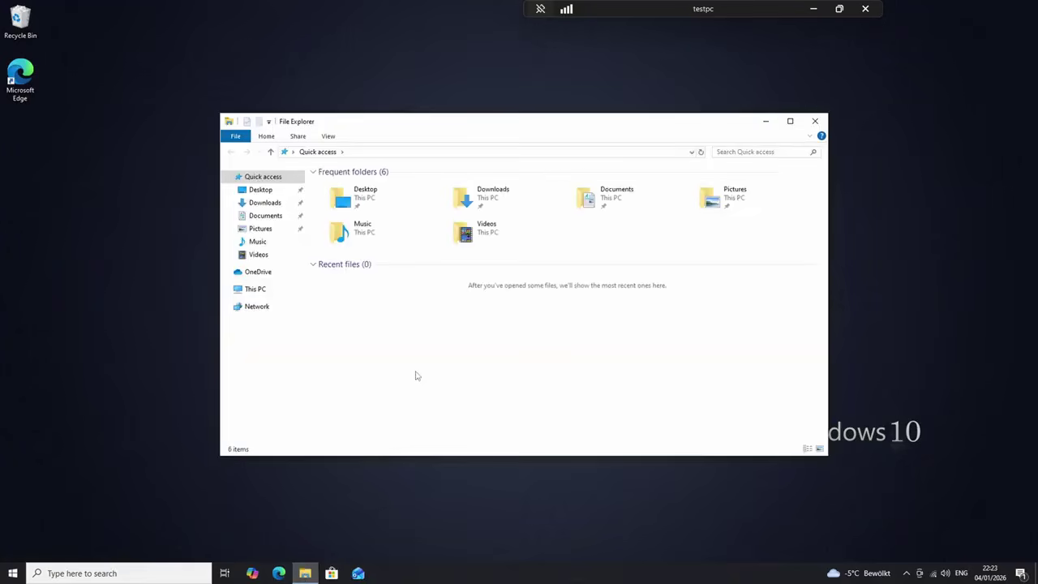
left_click(485, 207)
double_click(485, 207)
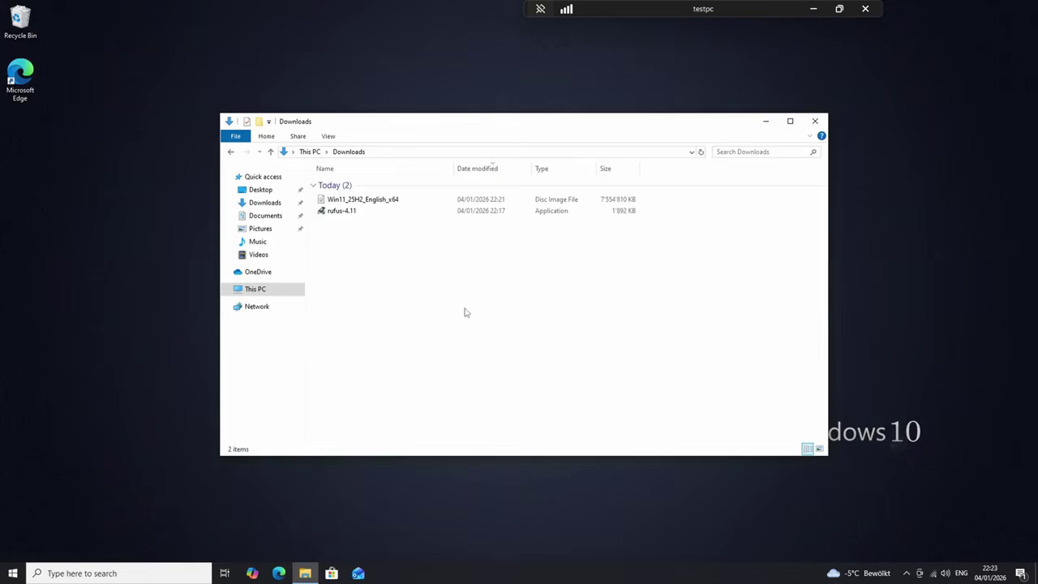
double_click(368, 215)
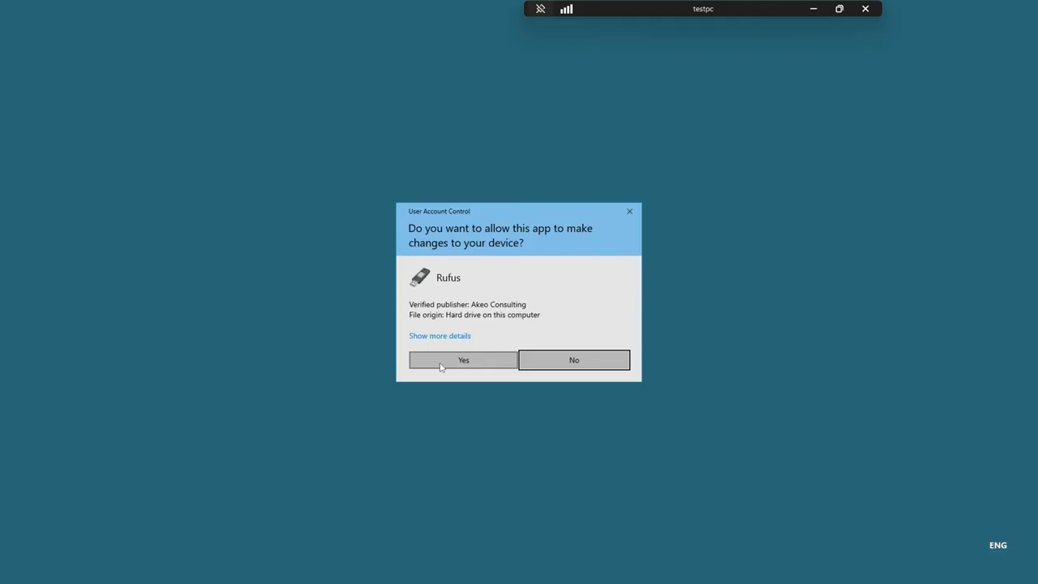
left_click(440, 367)
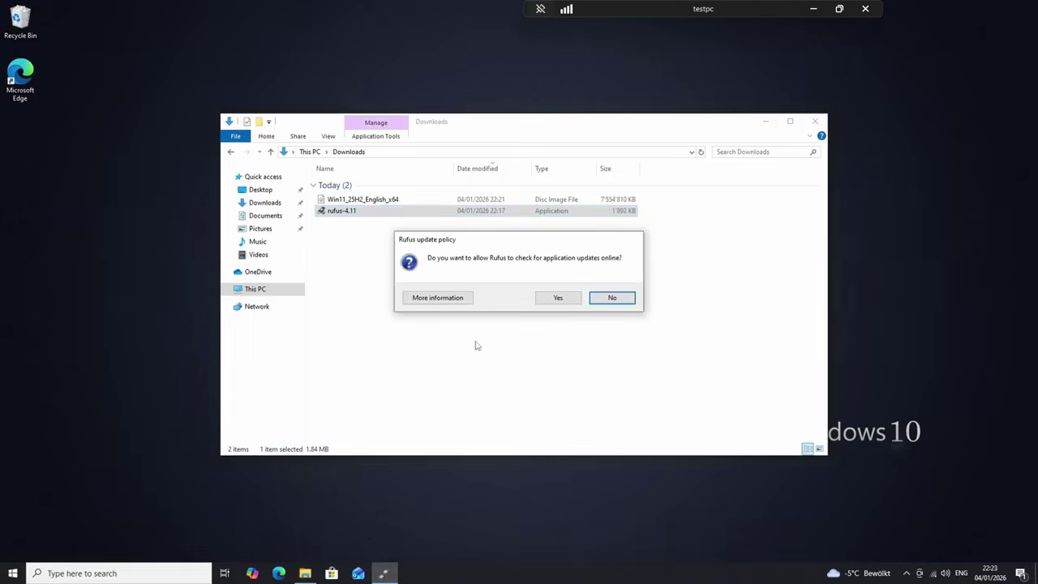
- Allow Rufus to check for updates online and download the updated DBX files
left_click(550, 299)
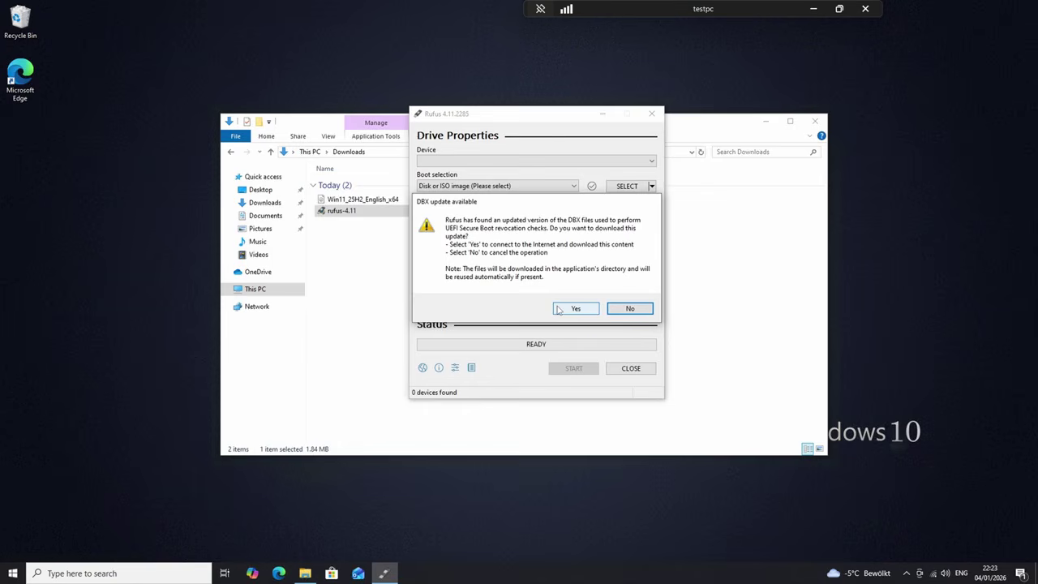
left_click(558, 309)
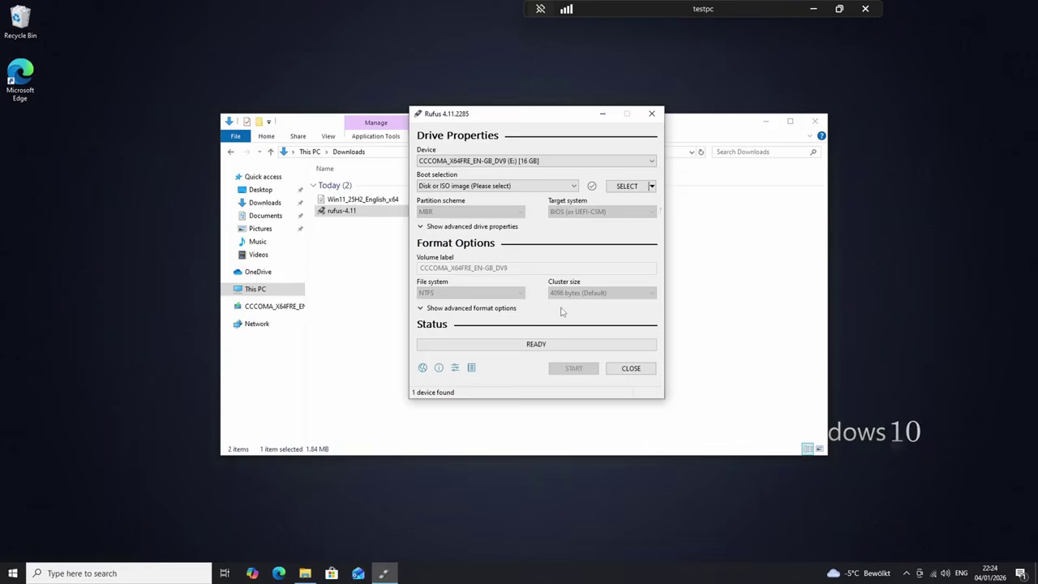
- View the contents of the CCCOMA_X64FRE_EN-GB_DV9 (E:) USB drive in File Explorer and return to Rufus
left_click(264, 306)
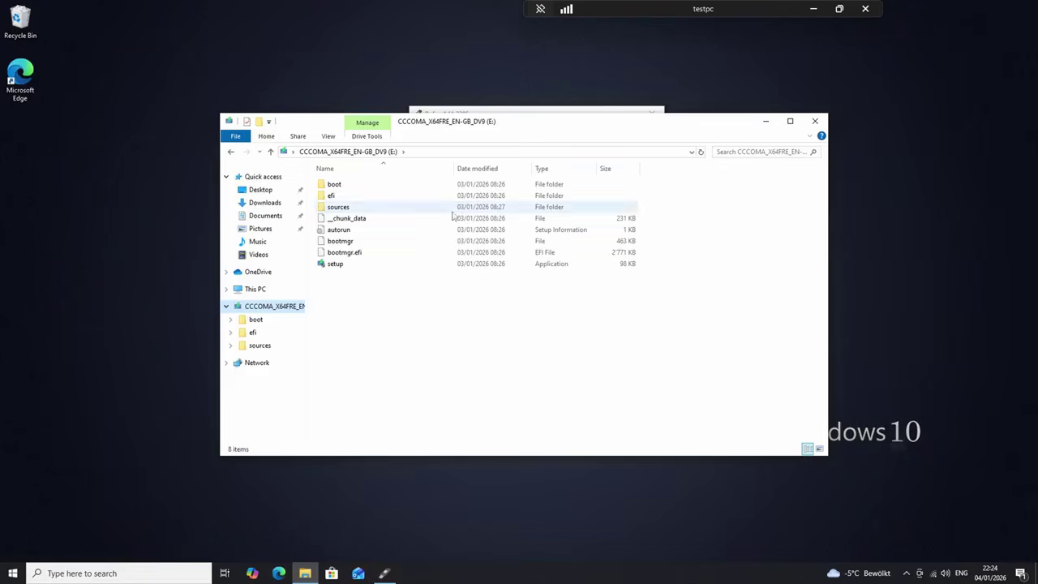
left_click(509, 112)
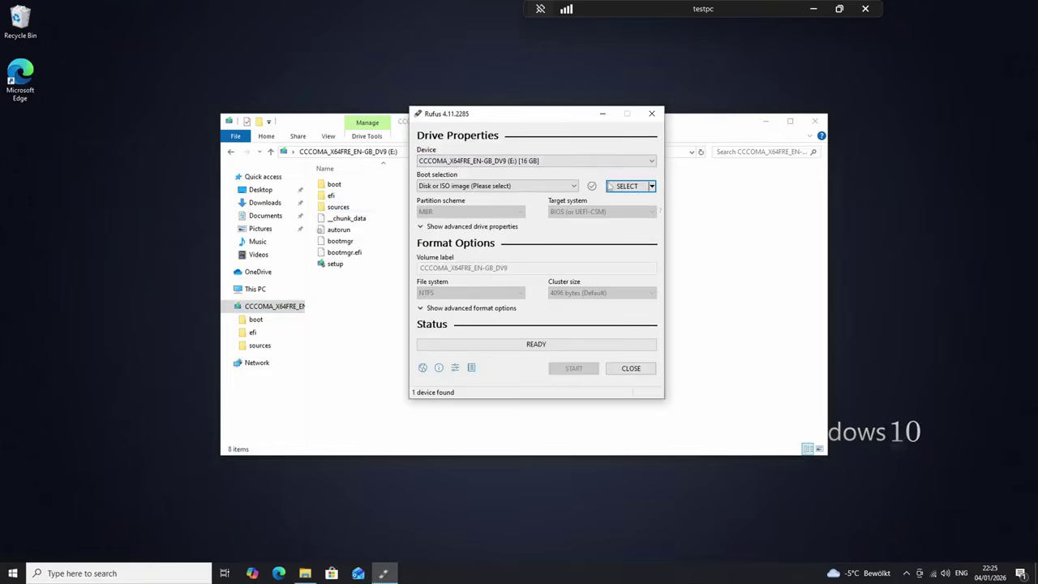
- Load the Win11_25H2_English_x64 disk image from the Downloads folder as the boot selection
left_click(614, 189)
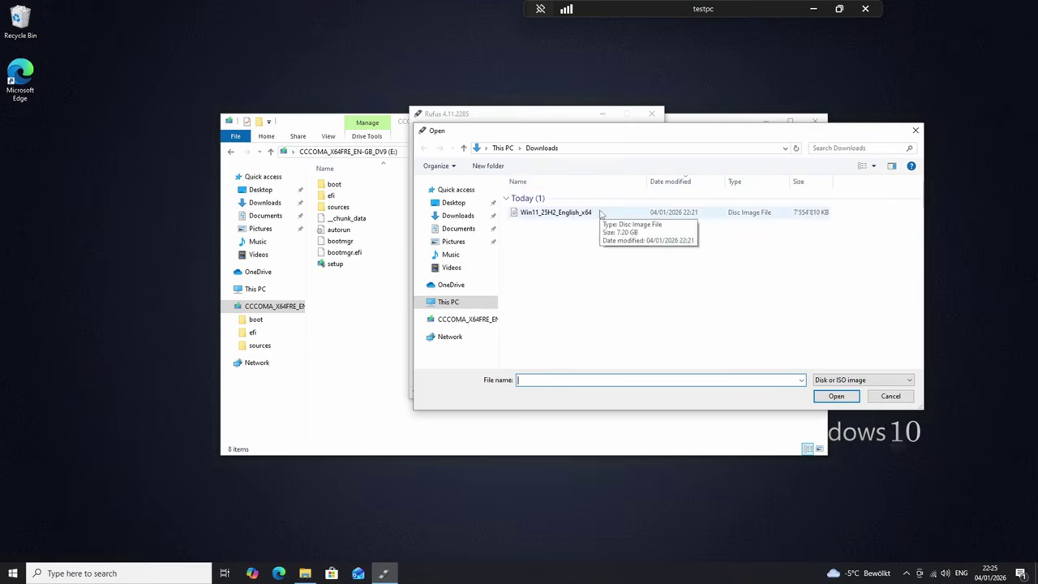
left_click(600, 213)
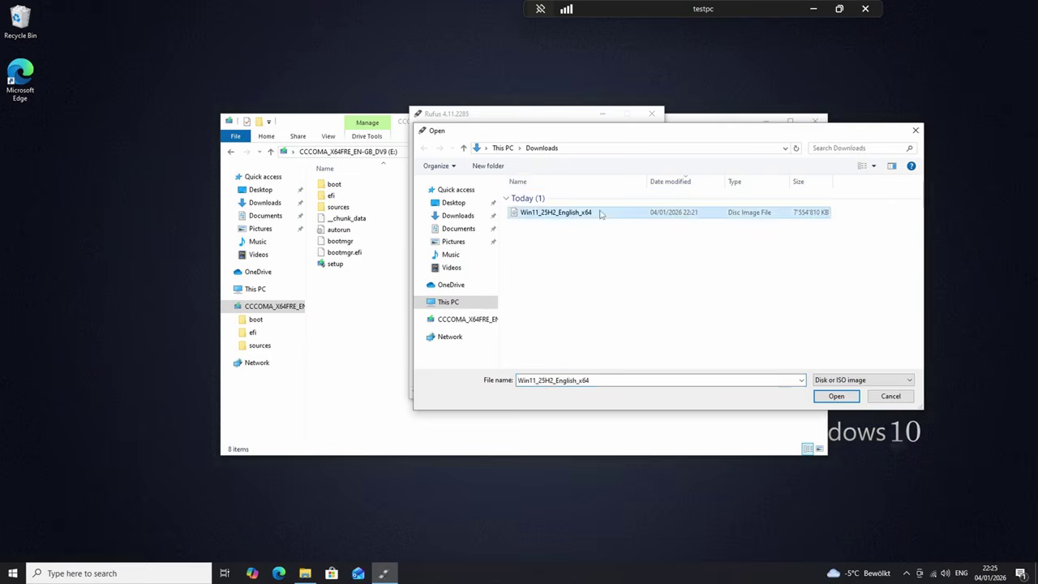
left_click(836, 396)
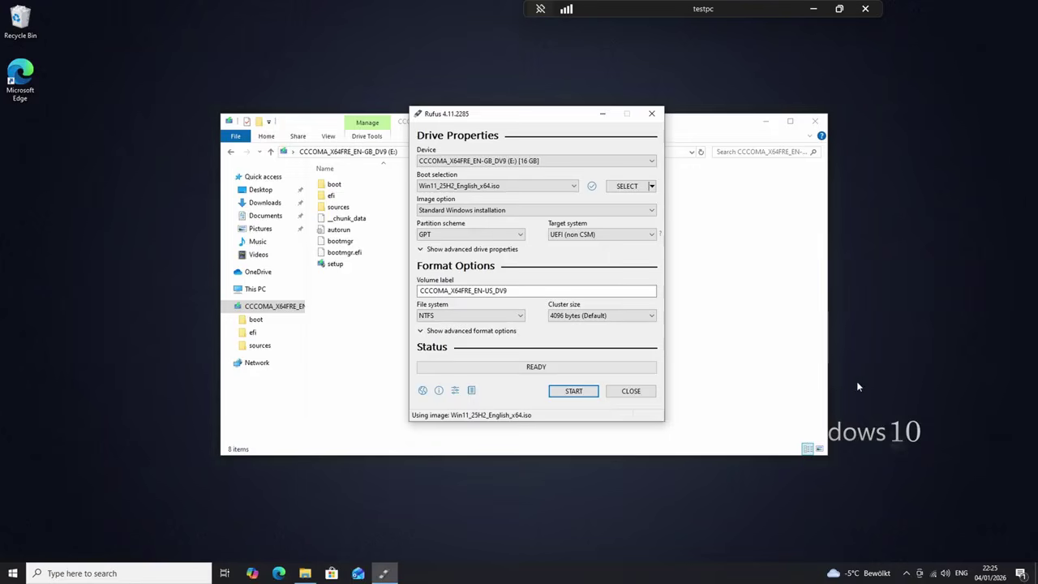
- Choose the partition scheme for the USB drive and start creating the bootable Windows 11 media
left_click(470, 235)
left_click(454, 246)
left_click(574, 391)
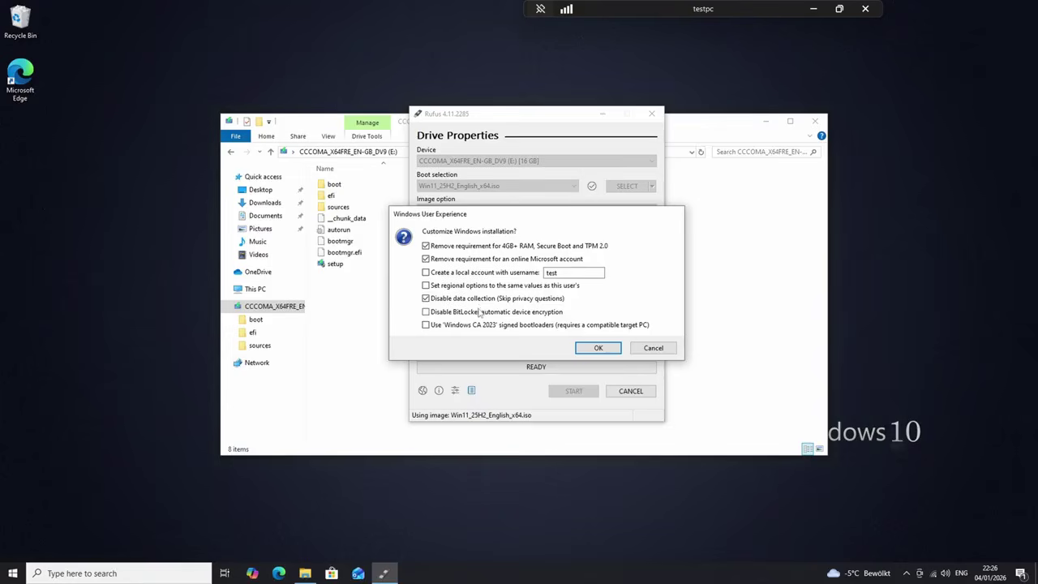
- Turn on disabling BitLocker automatic device encryption, accept the Windows installation customizations and confirm erasing the USB drive
left_click(480, 313)
left_click(581, 351)
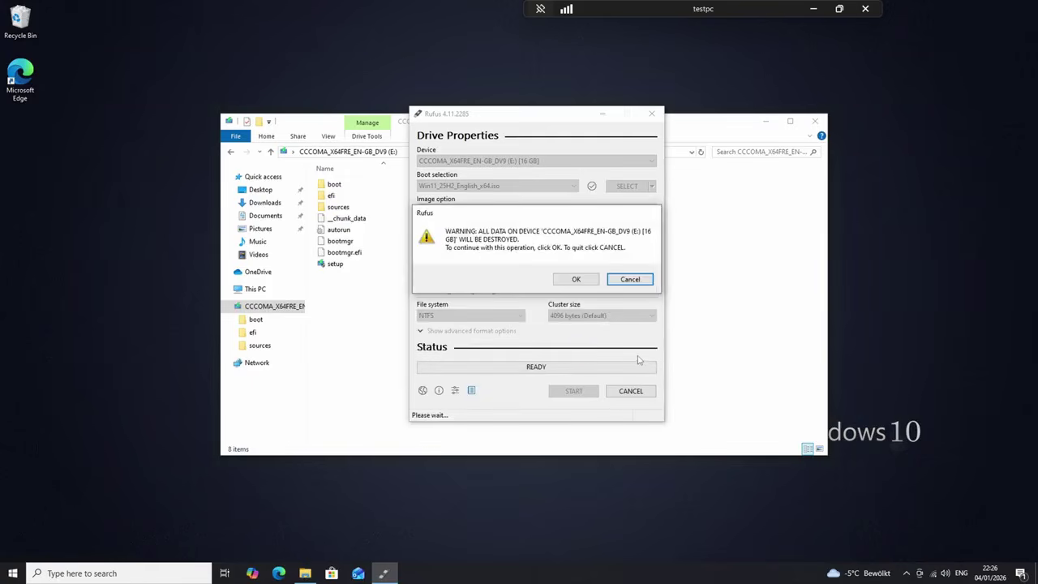
left_click(576, 279)
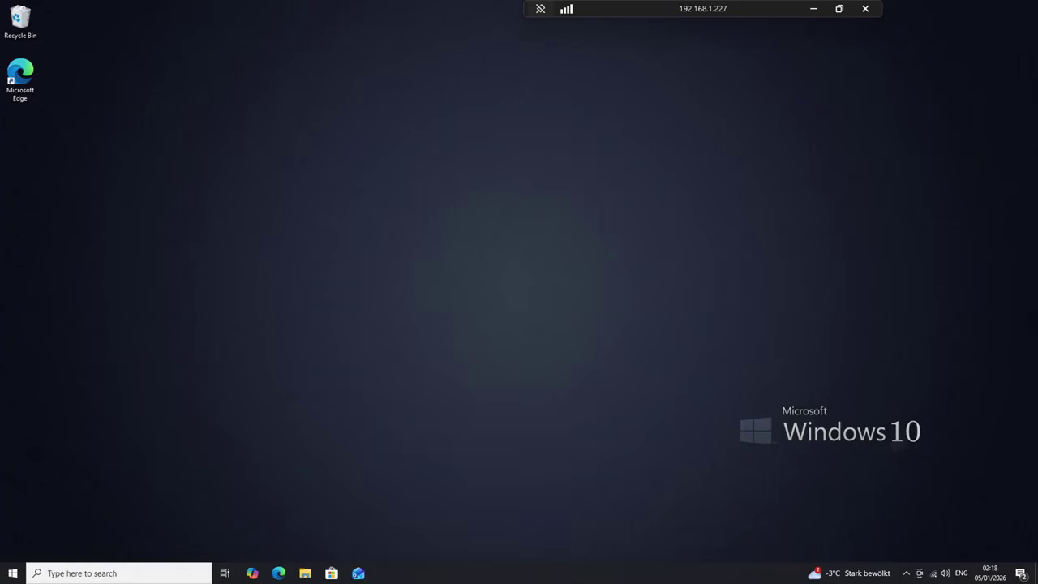
- Open the CCCOMA_X64FRE_EN-US_DV9 (F:) USB drive in File Explorer and launch its Windows 11 setup application
key("super+e")
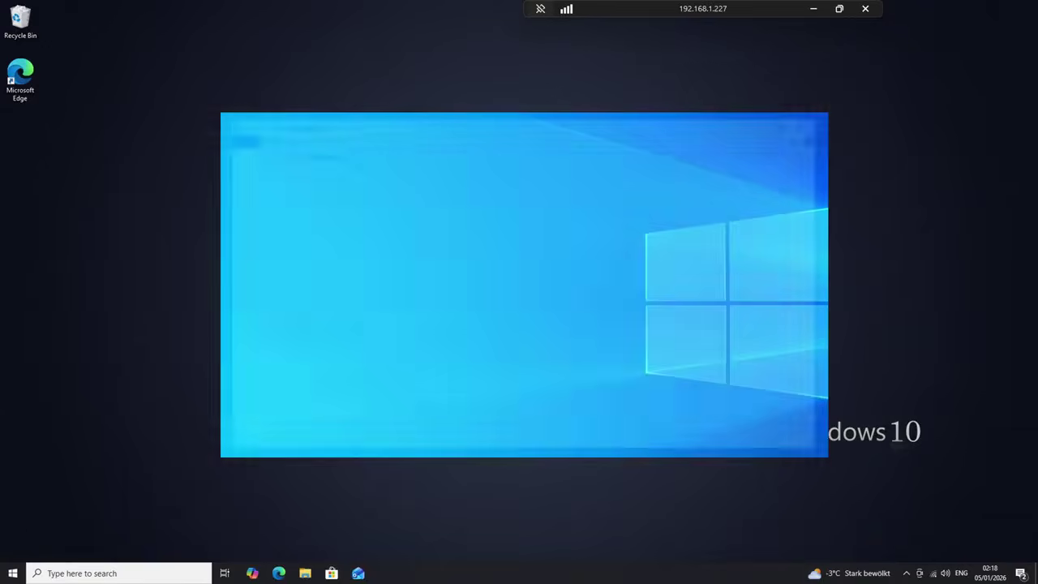
left_click(258, 305)
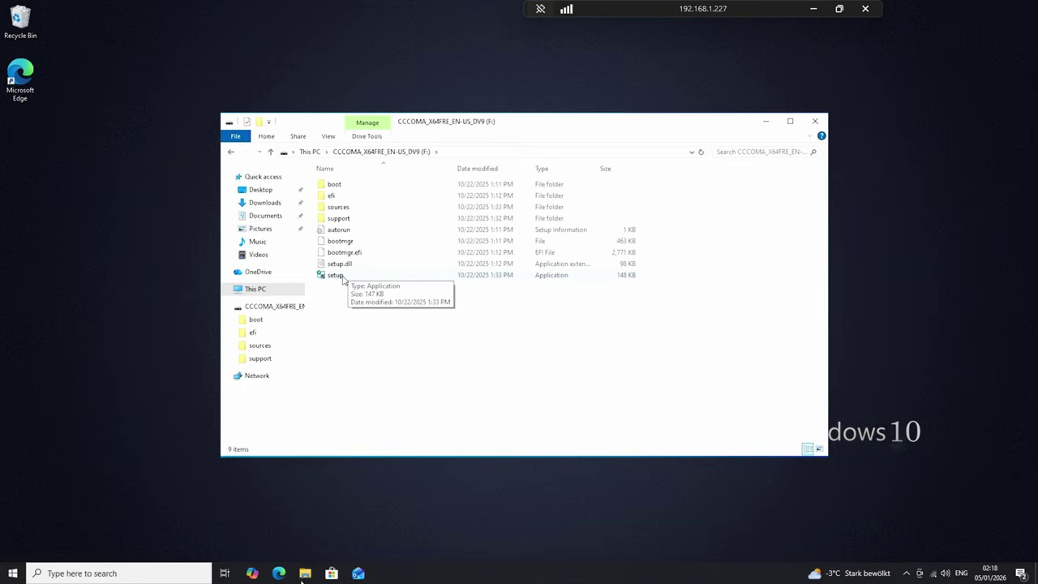
left_click(342, 278)
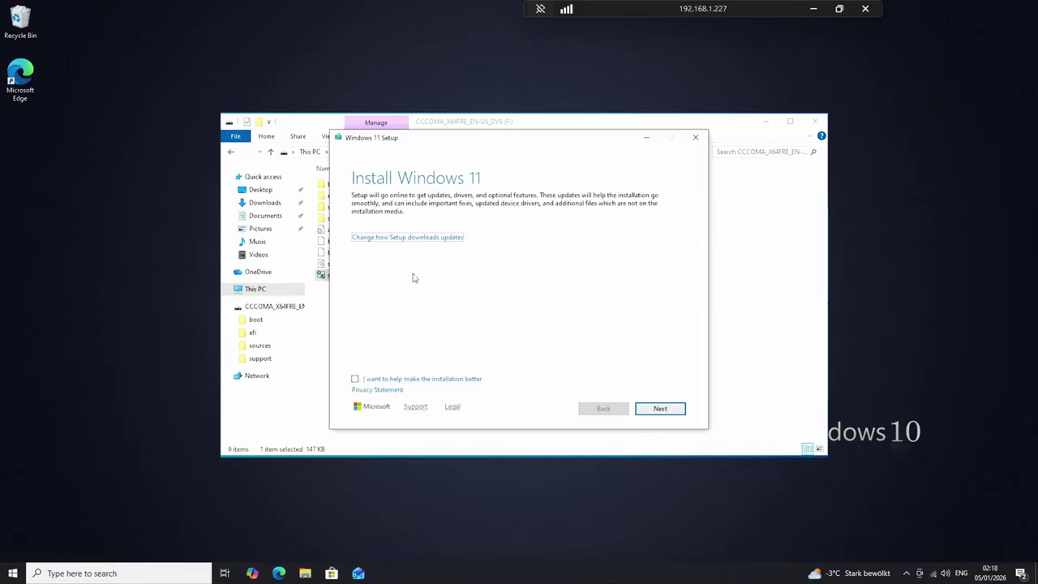
- Change how Setup downloads updates to "Not right now" and continue to the license terms
left_click(391, 240)
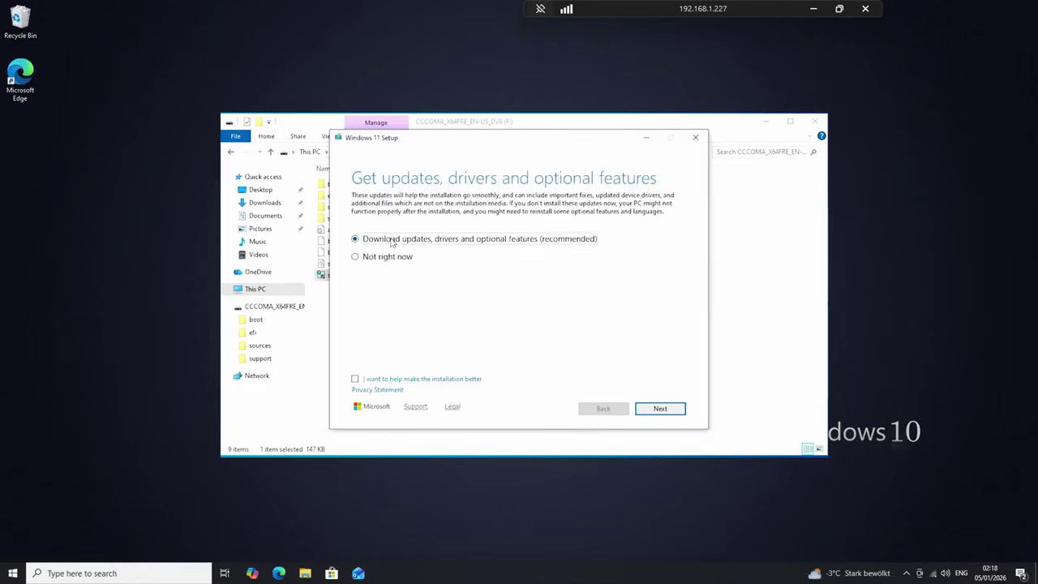
left_click(371, 260)
left_click(653, 411)
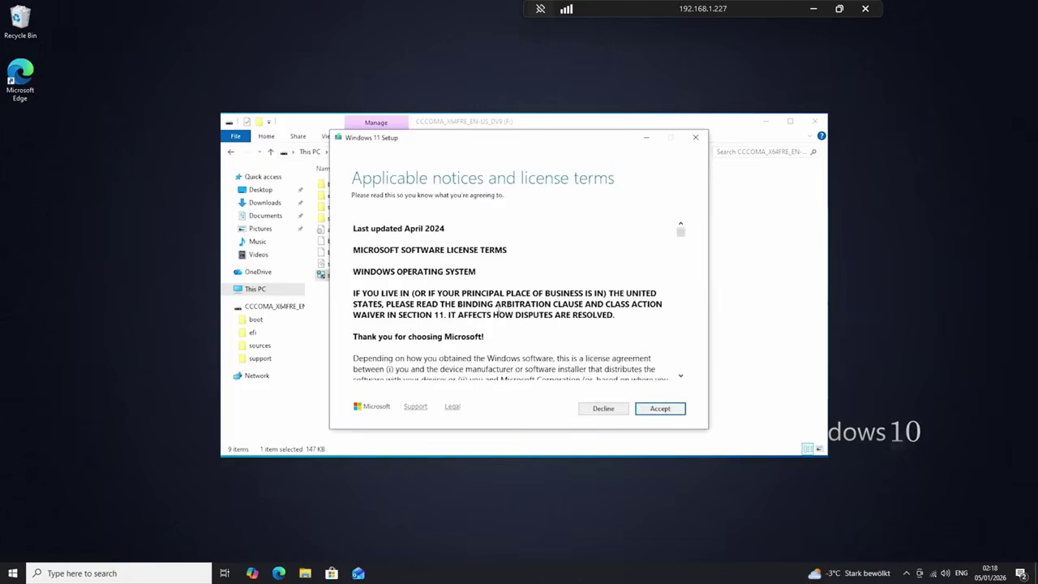
- Accept the license terms and the minimum-requirements disclaimer, and start installing Windows 11 Home while keeping personal files and apps
left_click(659, 407)
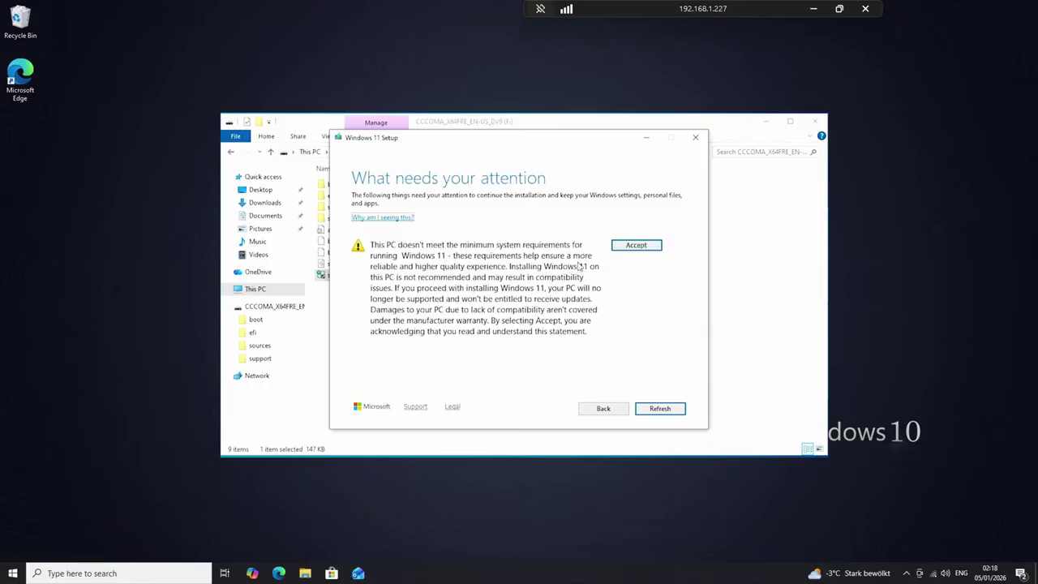
left_click(637, 244)
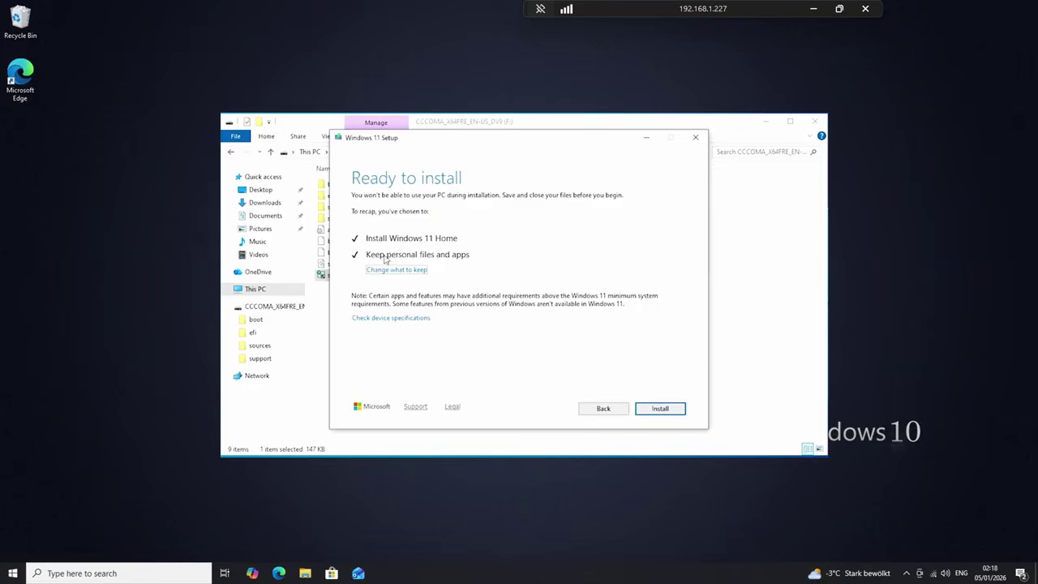
left_click(661, 410)
left_click(661, 409)
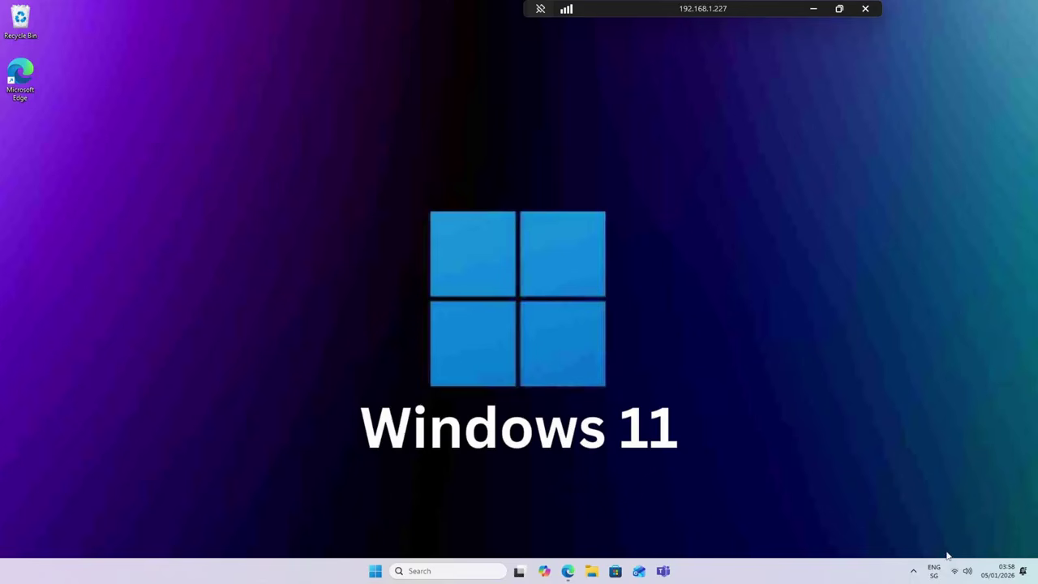
- Search for winver and open it to check the installed Windows version
left_click(486, 573)
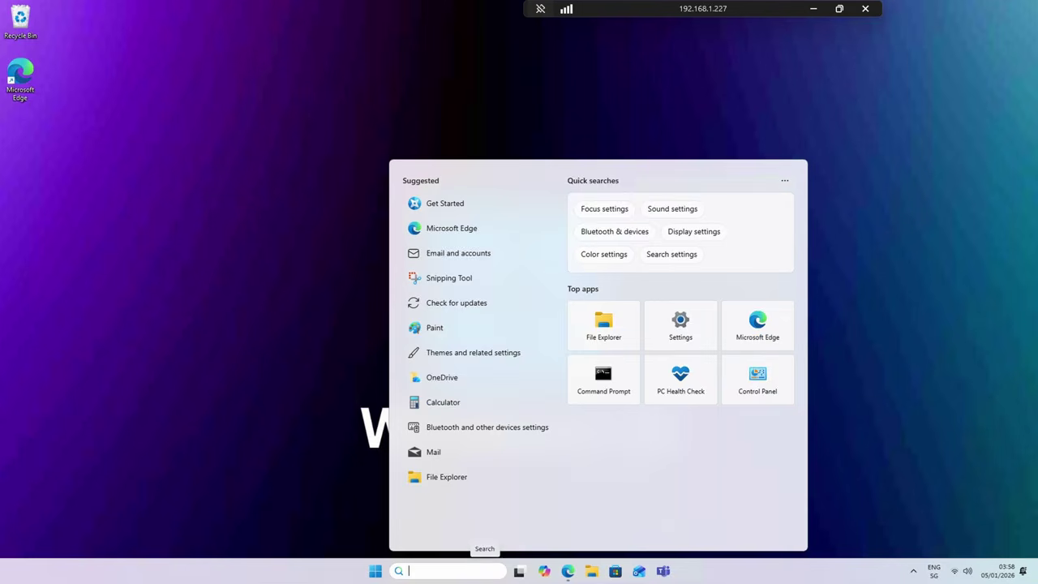
type("wind")
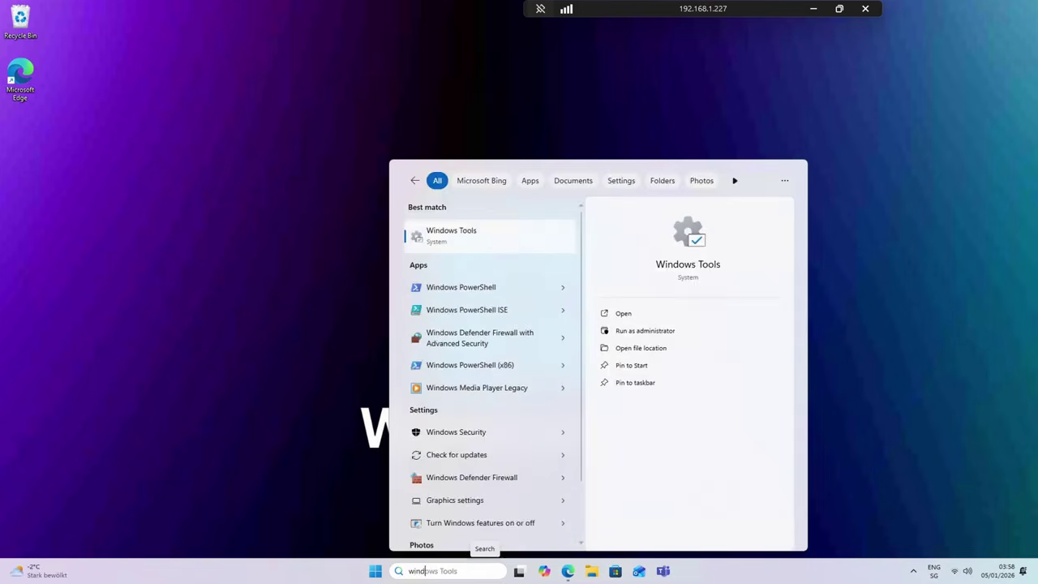
key("BackSpace")
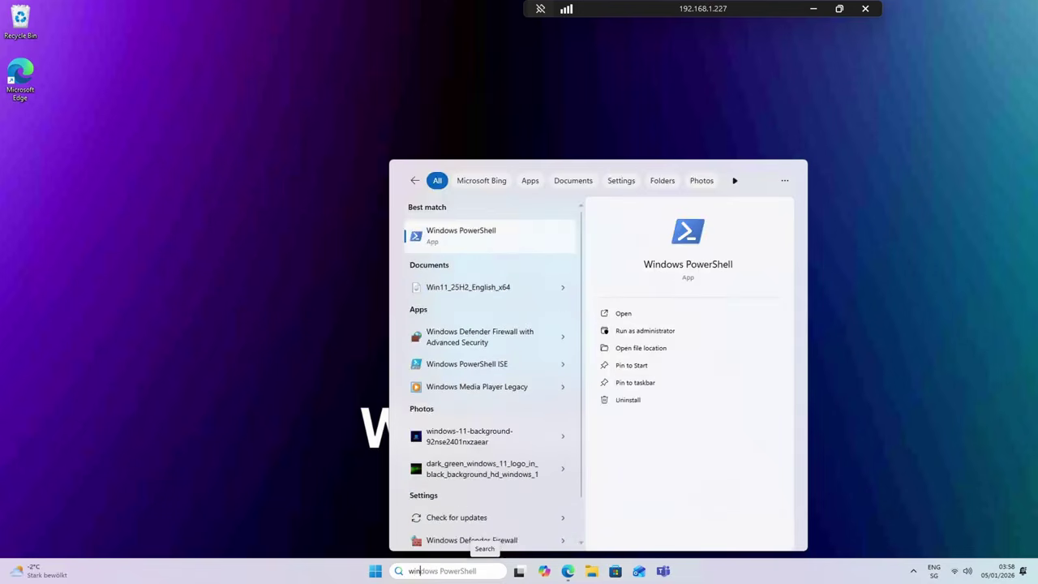
type("ver")
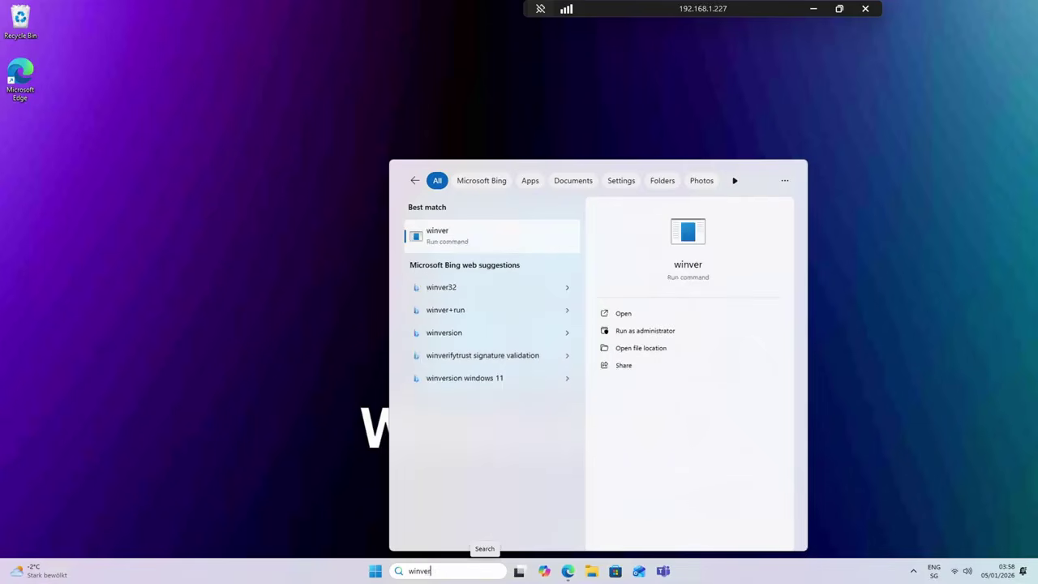
left_click(643, 317)
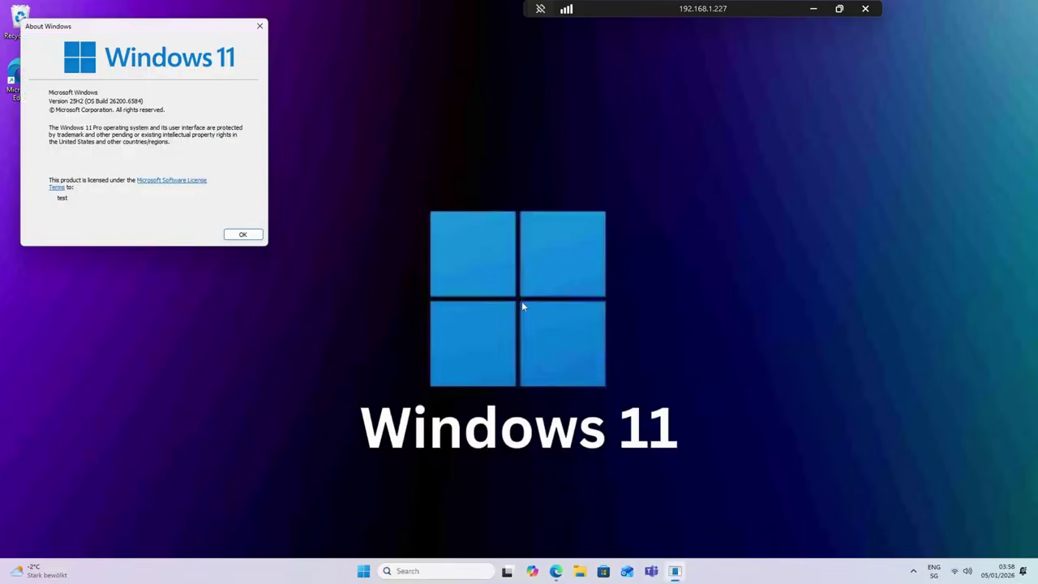